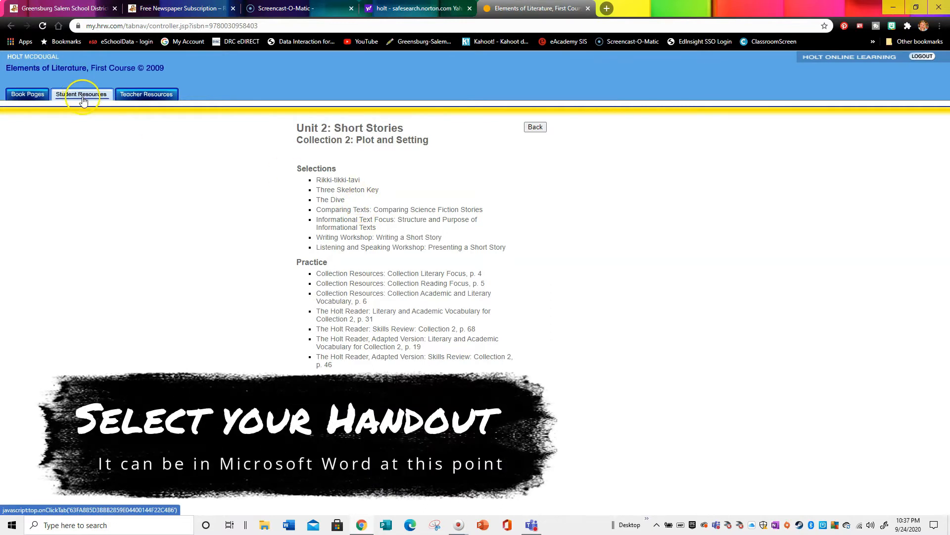
- Open the Selection Reading Focus handout, p. 19, for the selection The Dive
left_click(332, 200)
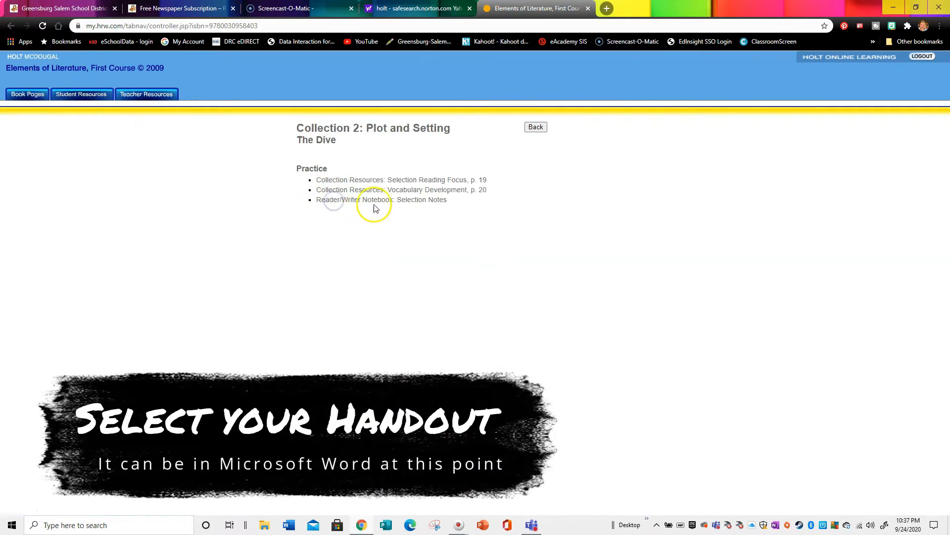
left_click(376, 181)
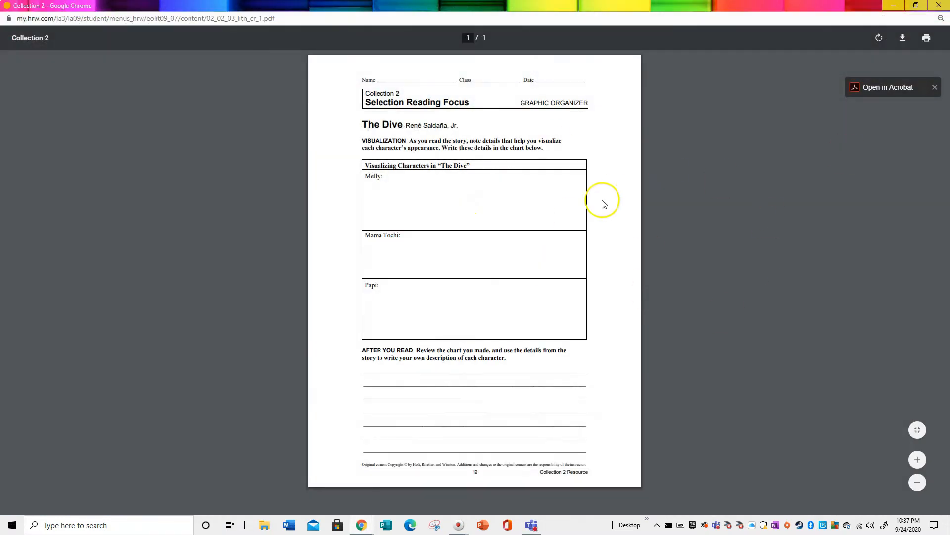
- Print the handout to the Save as PDF destination and save it on the Desktop as "PDF Collection 2"
right_click(548, 224)
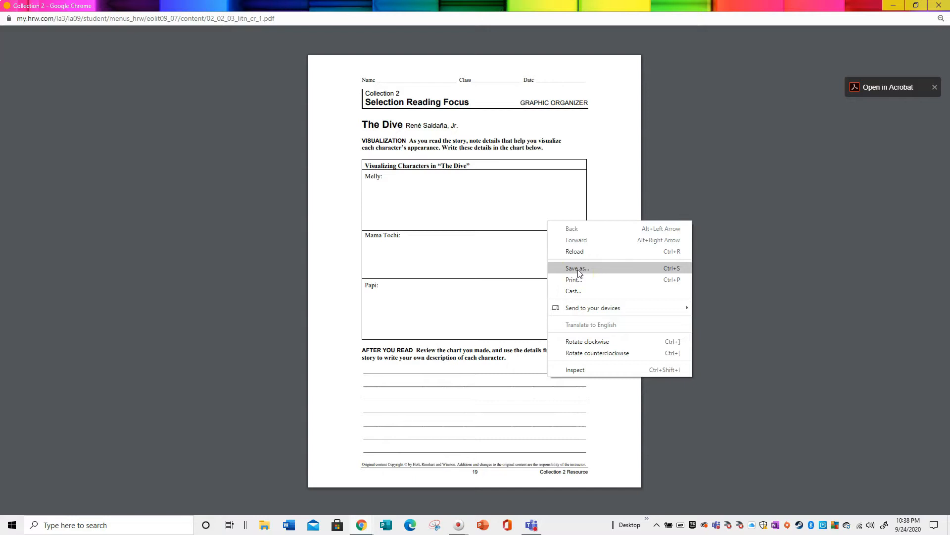
left_click(573, 280)
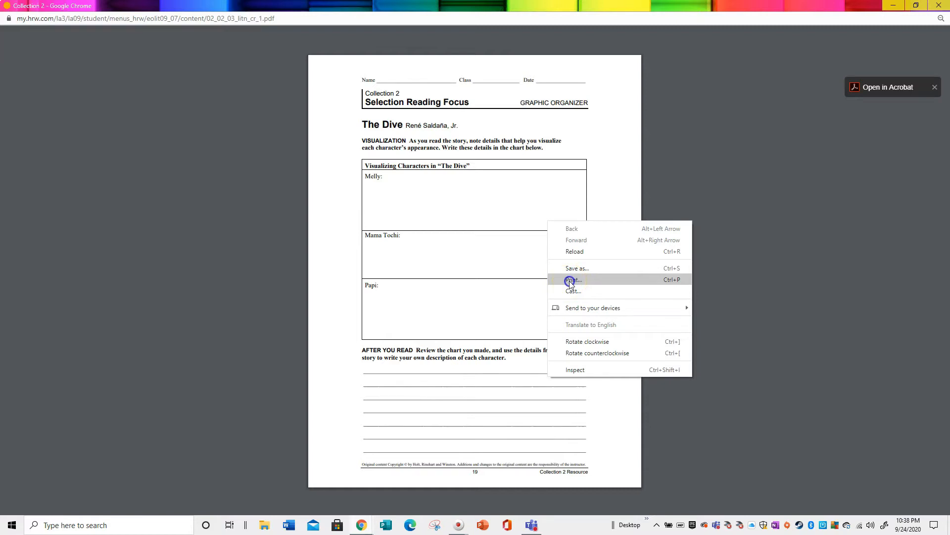
left_click(570, 280)
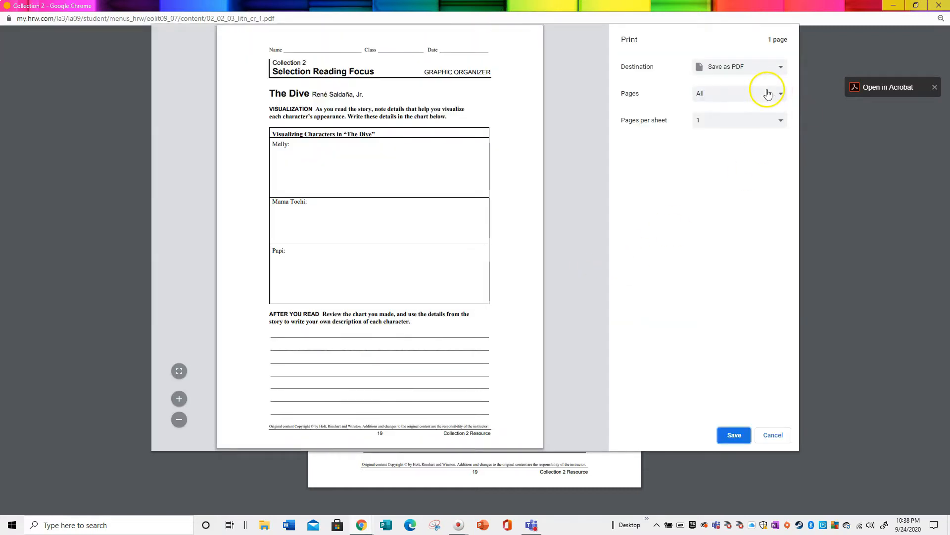
left_click(781, 66)
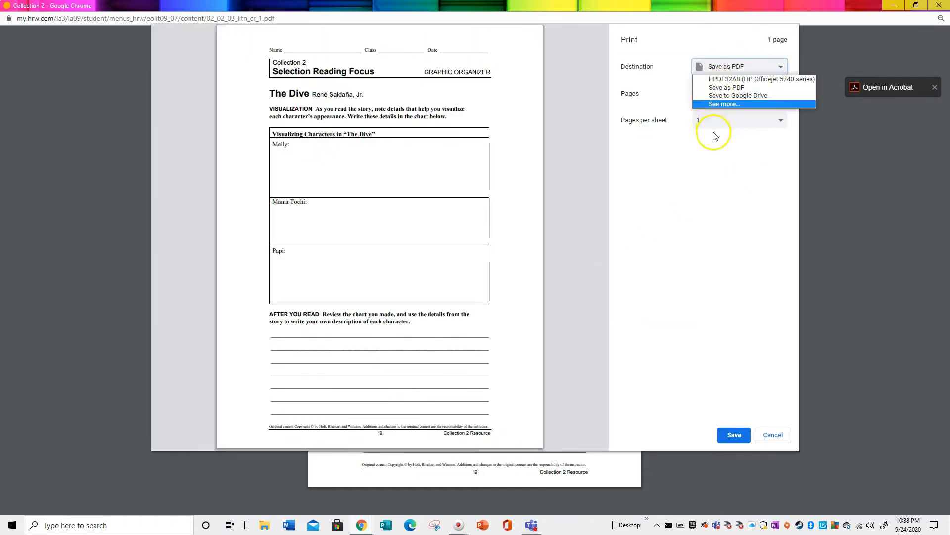
left_click(728, 87)
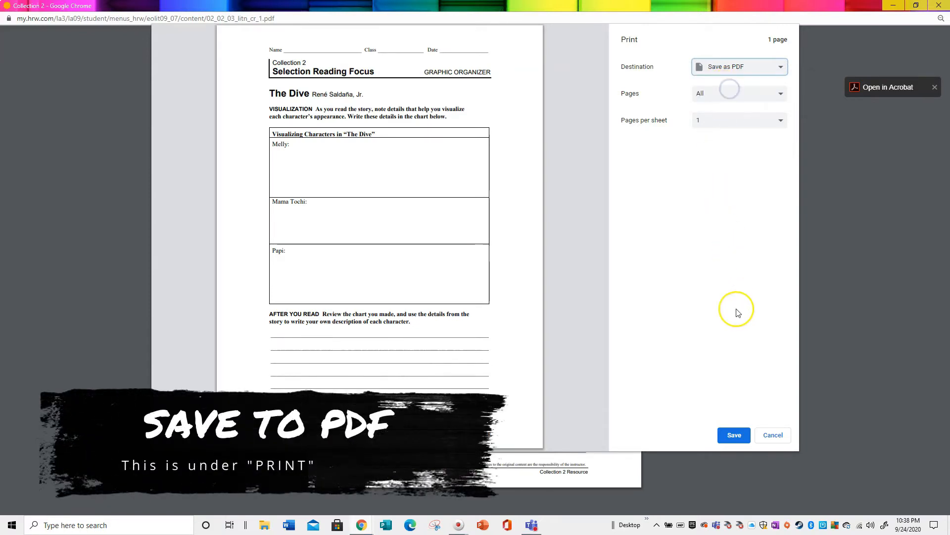
left_click(734, 434)
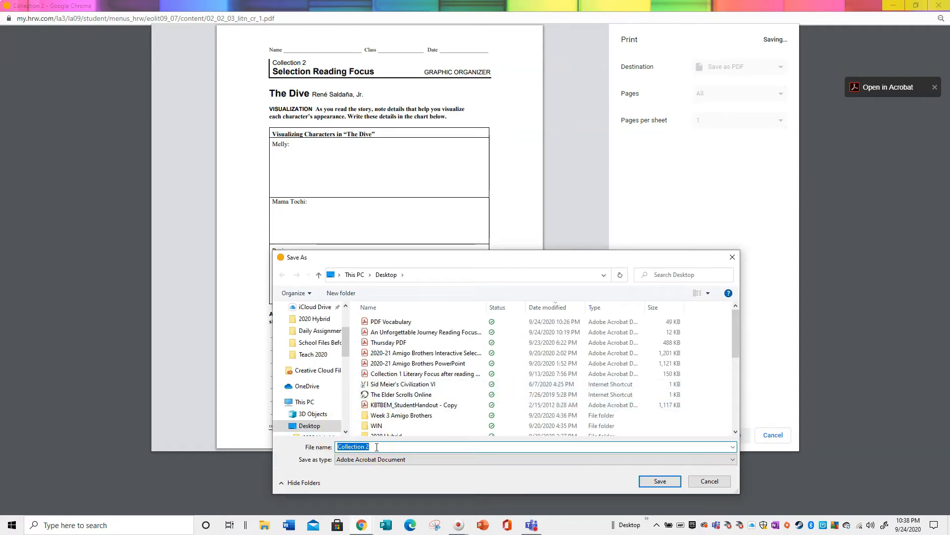
type("PDF")
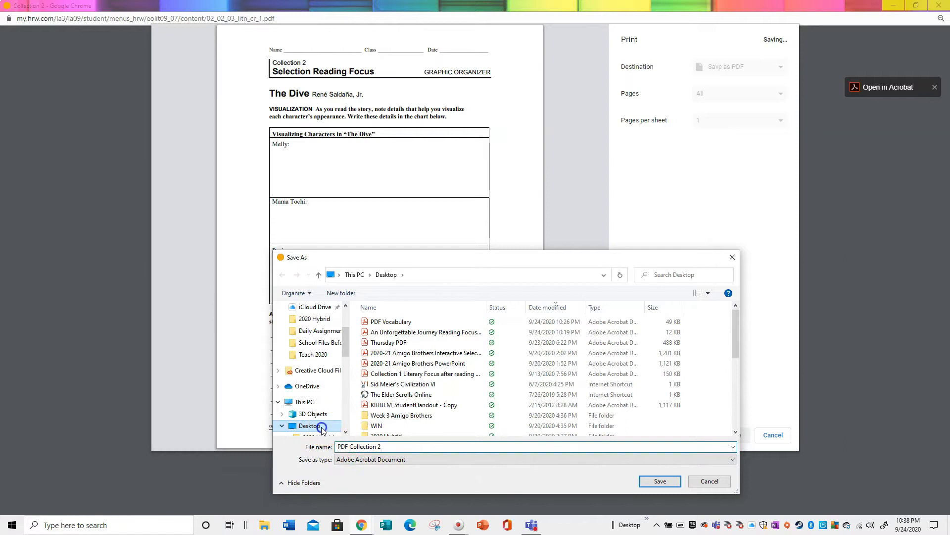
left_click(645, 480)
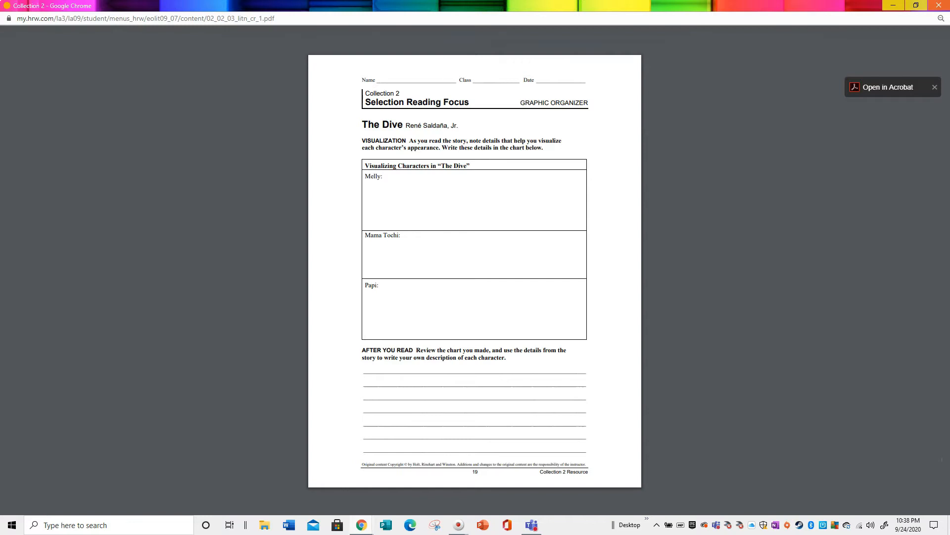
- Close the PDF window, minimise the browser and launch OneNote for Windows 10 from the desktop
left_click(939, 4)
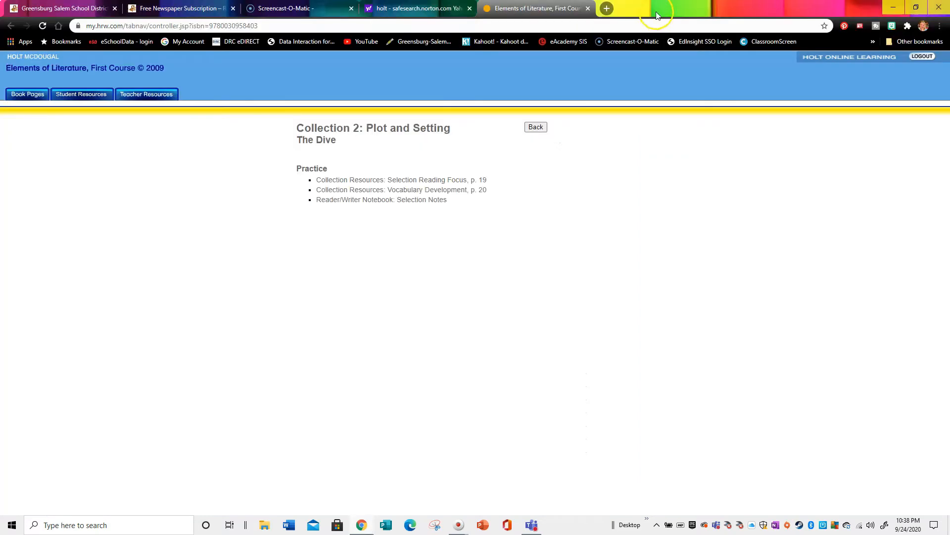
left_click(896, 8)
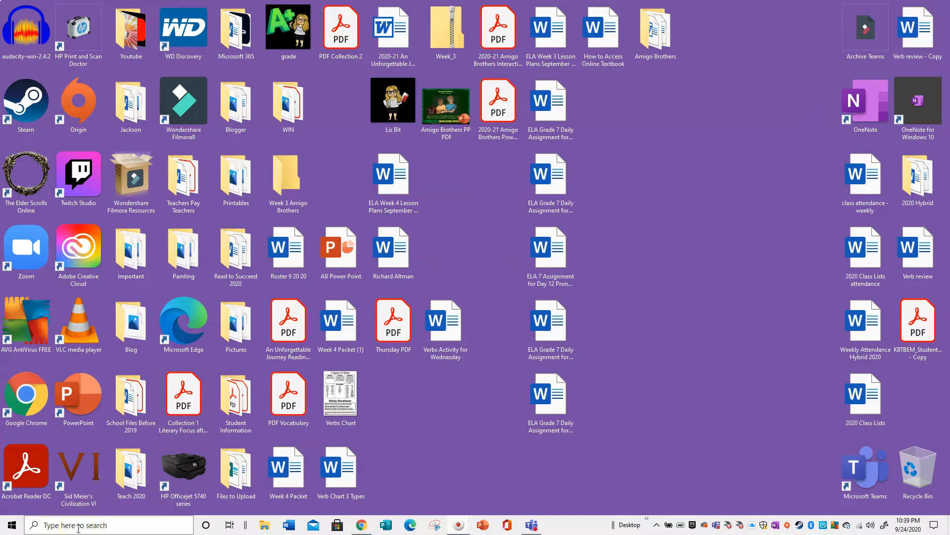
double_click(922, 99)
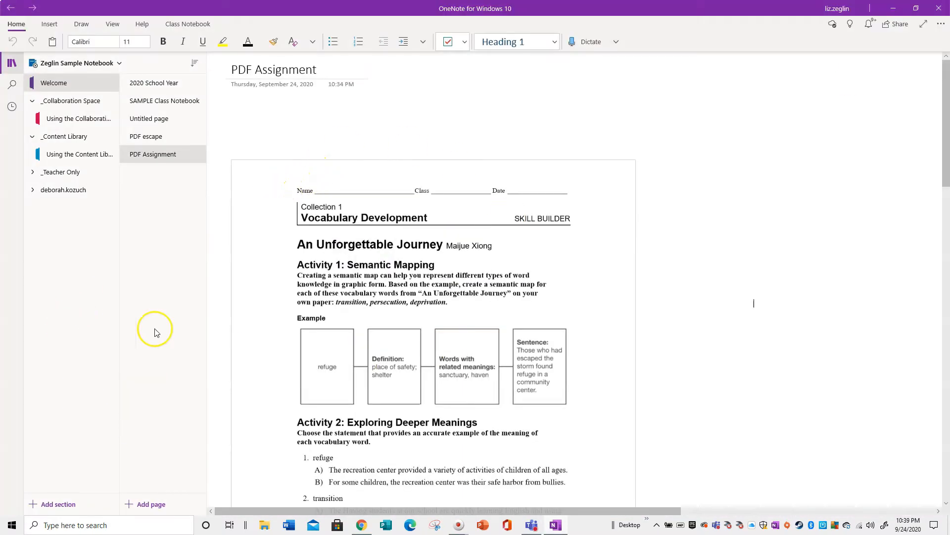
- Add a new notebook page titled "Collection 2 PDF"
left_click(161, 505)
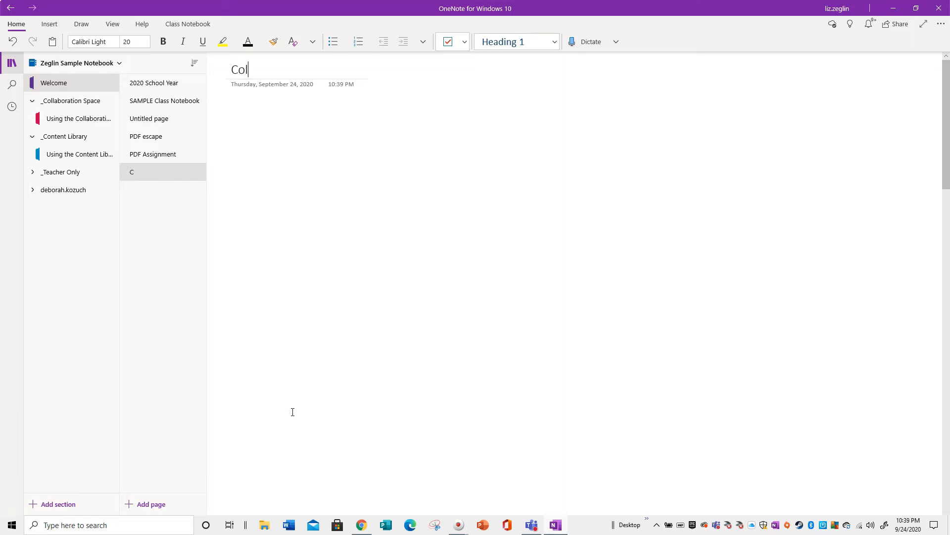
type("Collection 2 PDF")
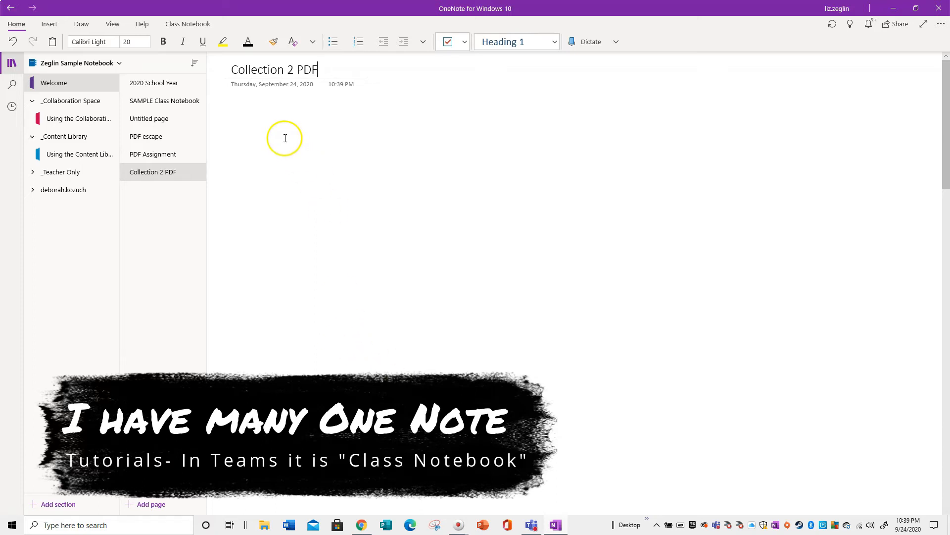
key("Return")
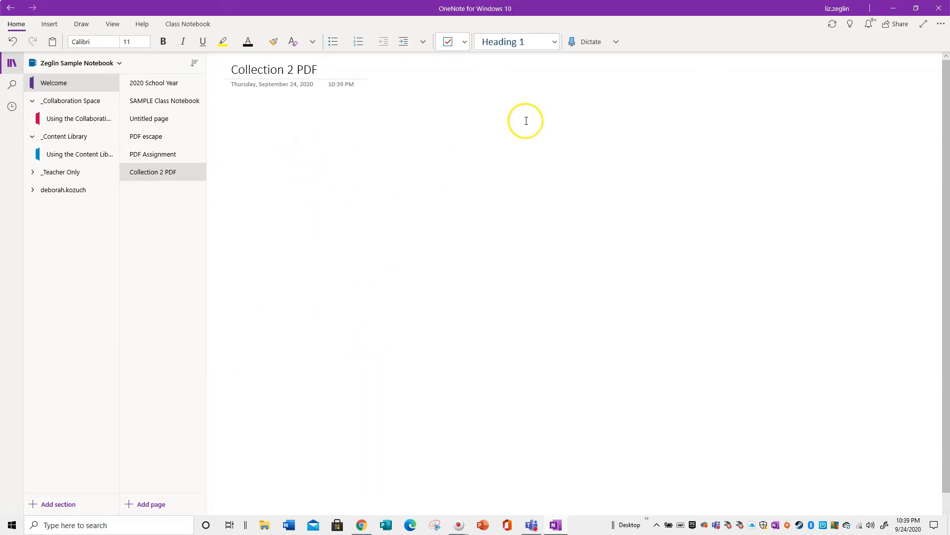
- Insert the file PDF Collection 2 from the Desktop into the page as a printout
left_click(49, 24)
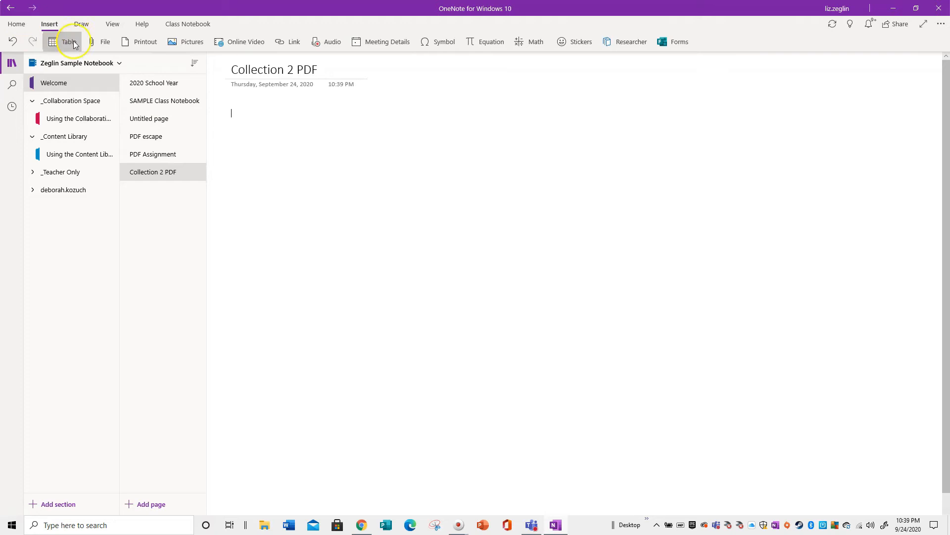
left_click(113, 50)
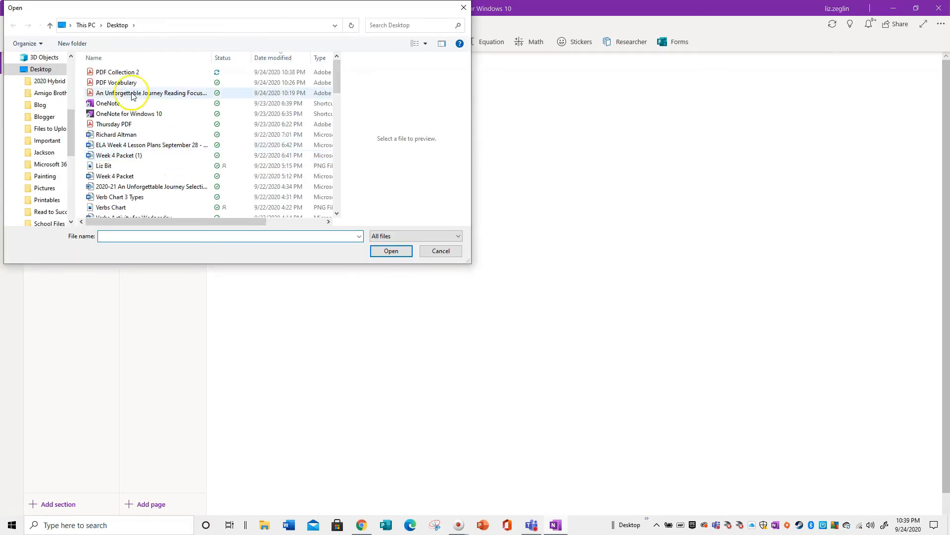
left_click(129, 73)
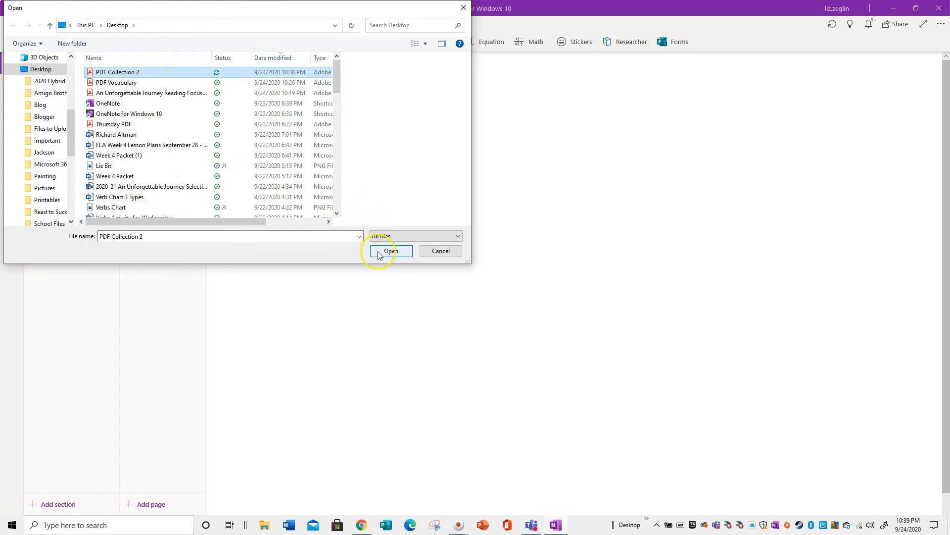
left_click(124, 72)
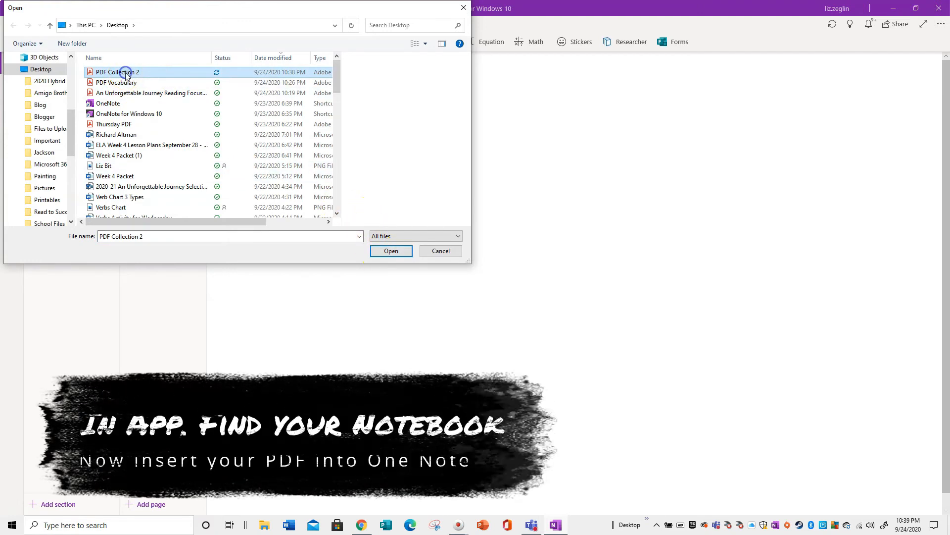
left_click(391, 255)
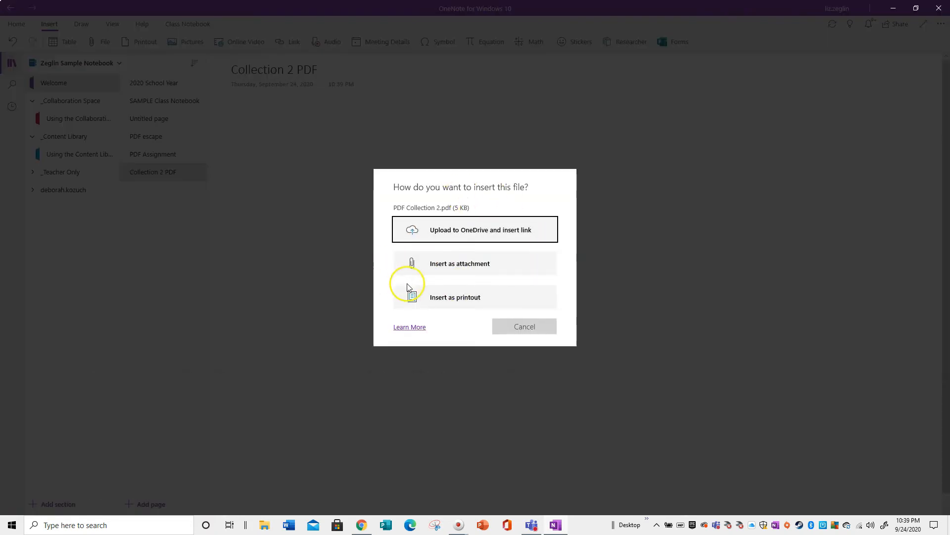
left_click(467, 299)
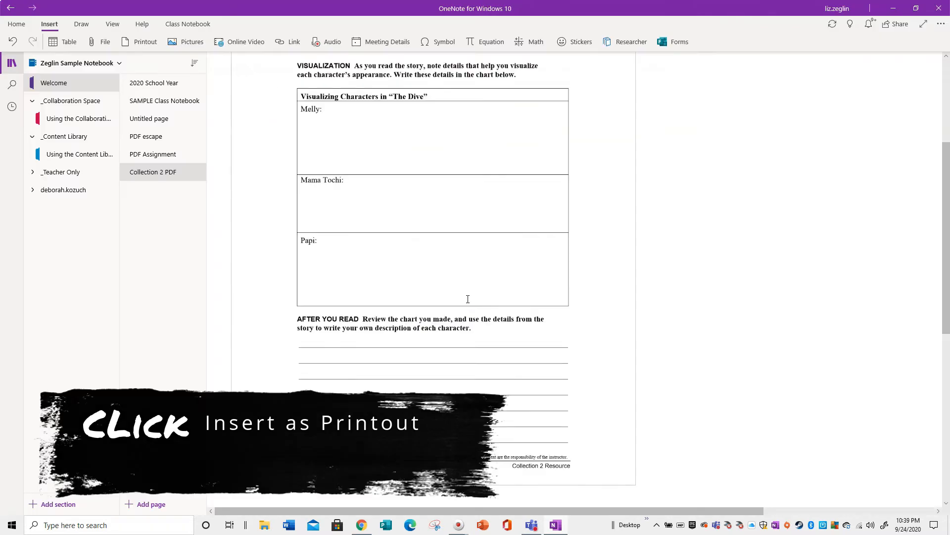
- Delete the extra inserted item above the printout image
scroll(472, 304, "up", 4)
left_click(252, 137)
key("Delete")
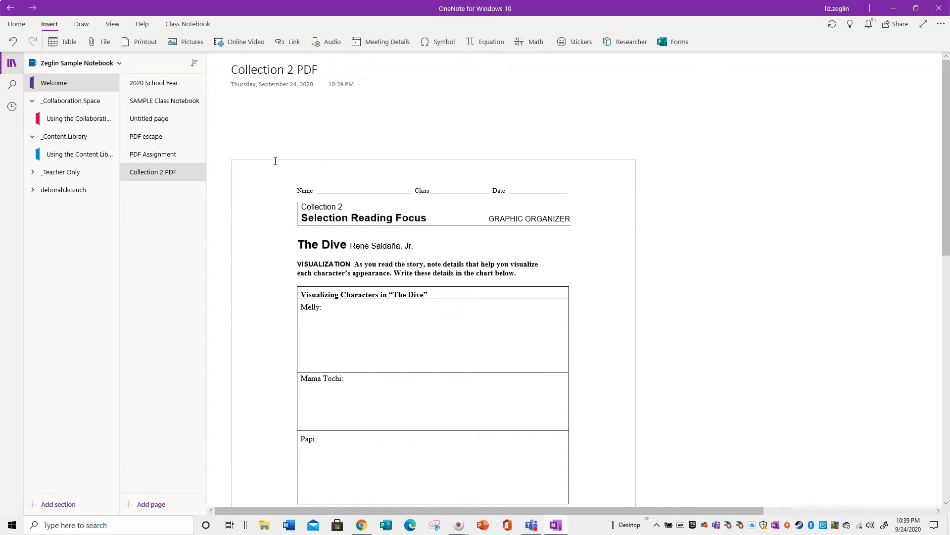
- Enlarge the printout image and position it beneath the page title
left_click(396, 287)
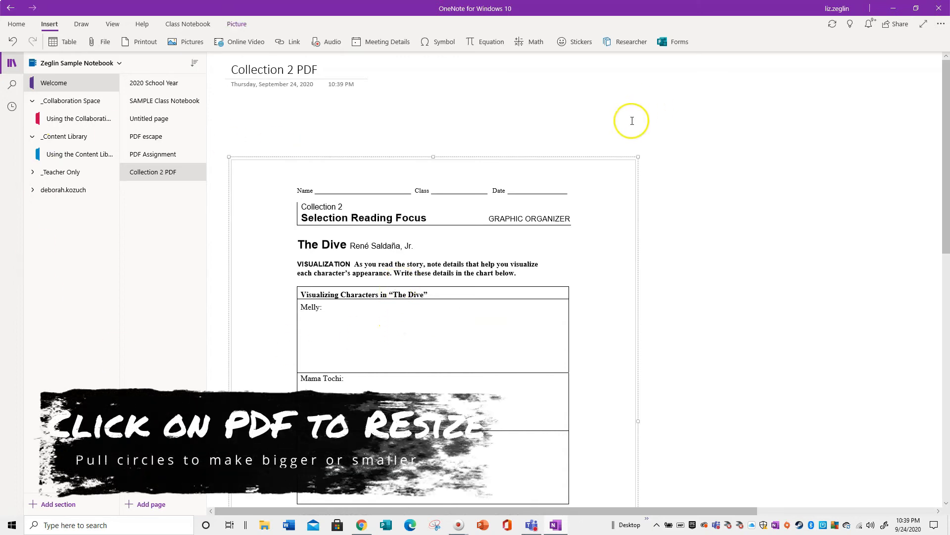
left_click_drag(642, 156, 729, 133)
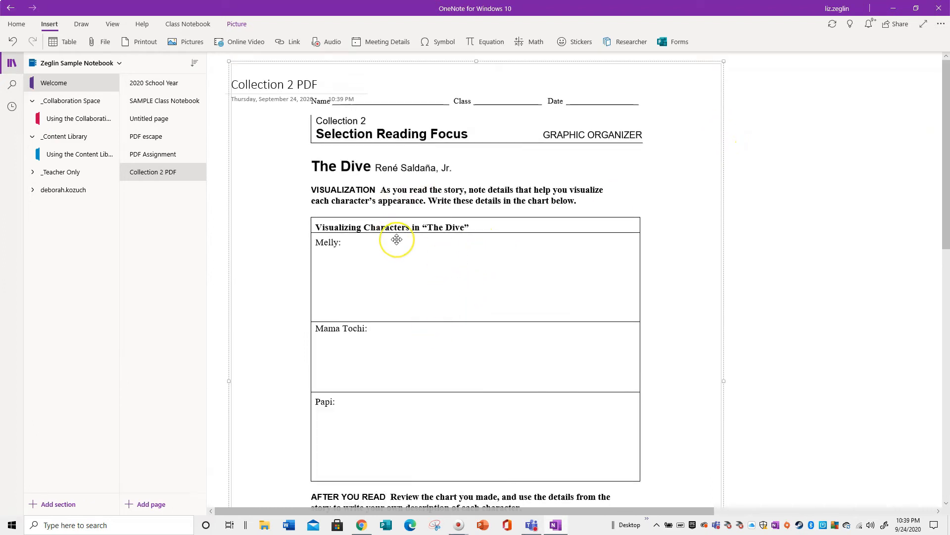
left_click_drag(397, 240, 594, 346)
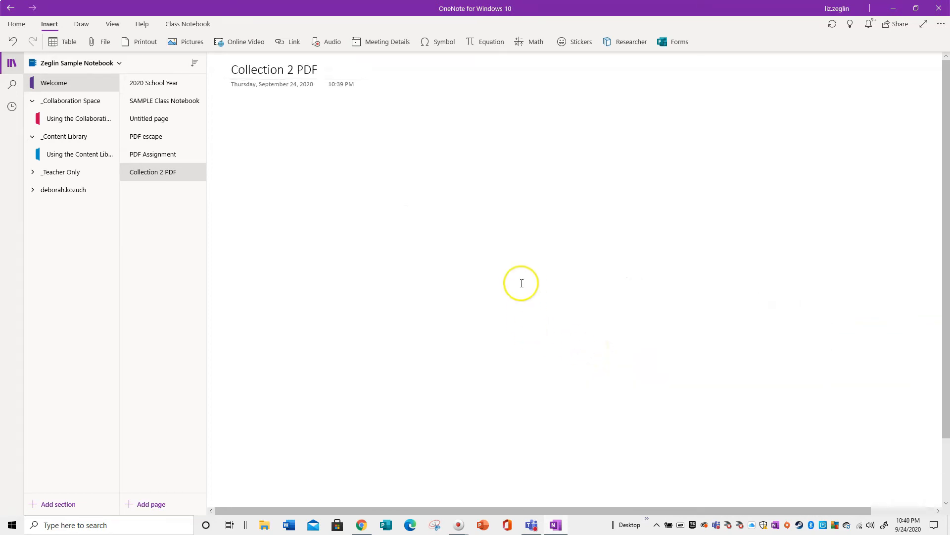
left_click(16, 43)
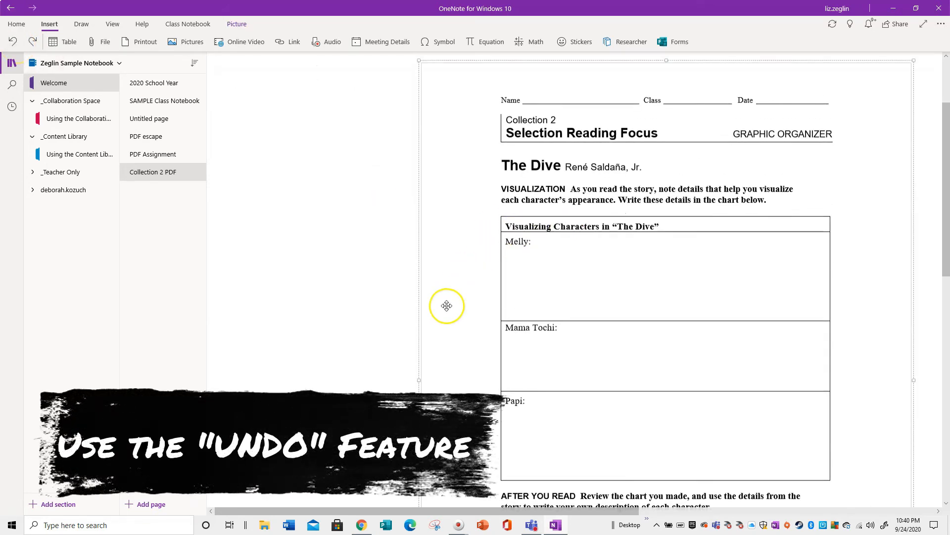
left_click_drag(511, 286, 392, 256)
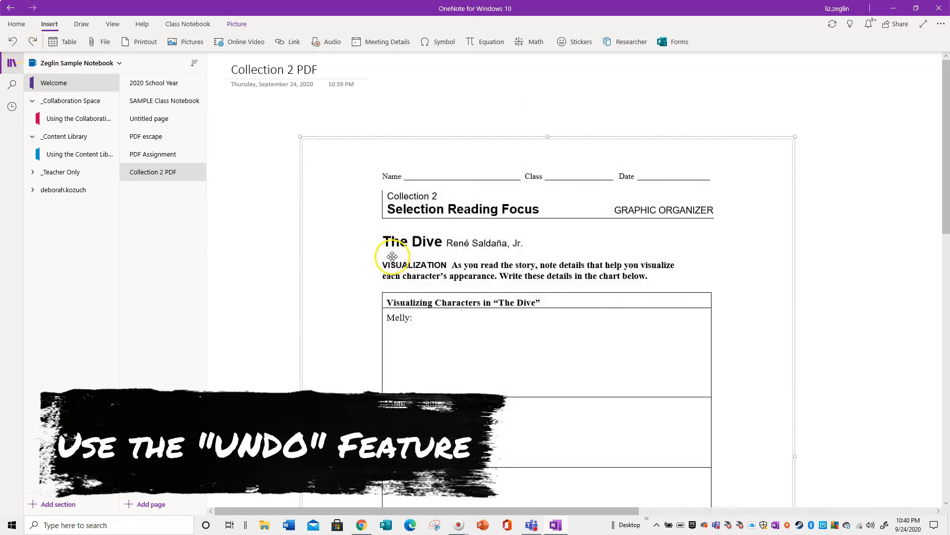
left_click_drag(797, 135, 857, 56)
left_click_drag(761, 159, 717, 323)
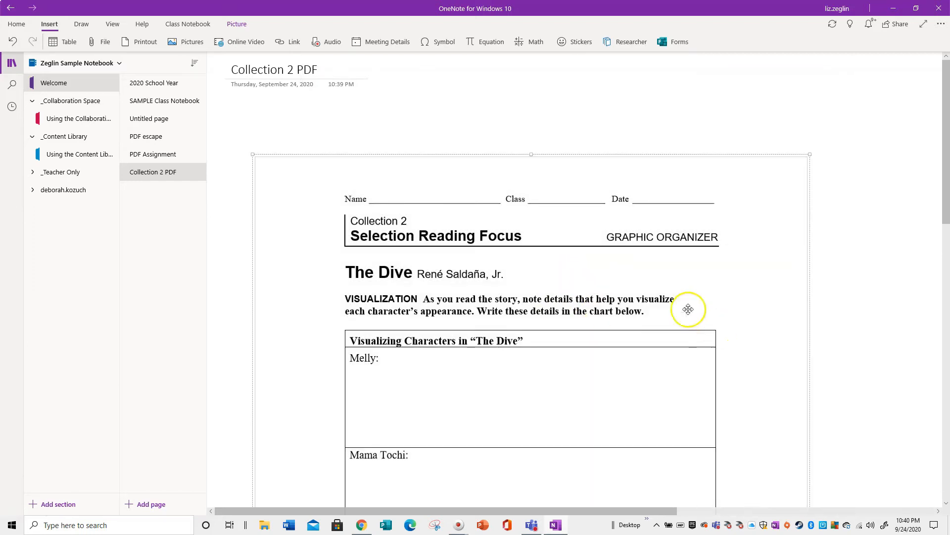
- Set the printout picture as the page background
right_click(567, 253)
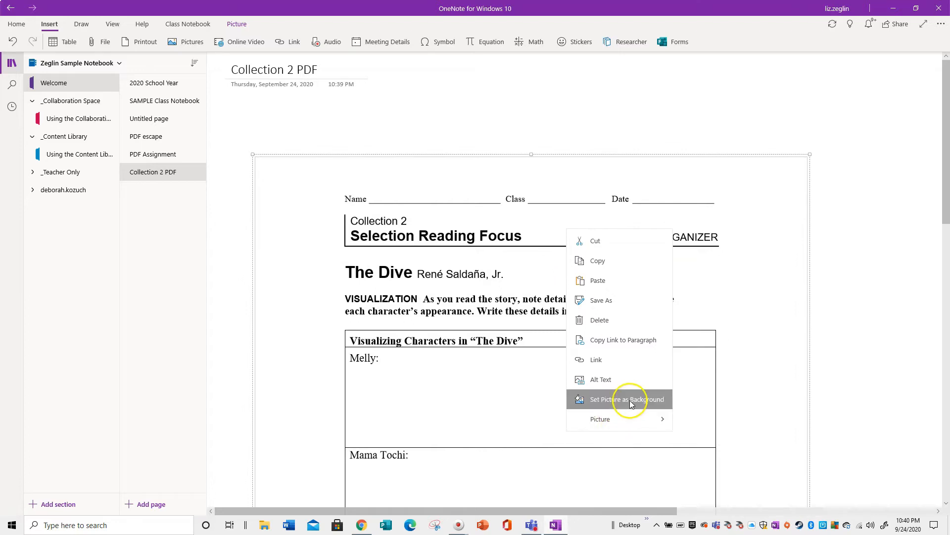
left_click(620, 400)
scroll(374, 357, "down", 10)
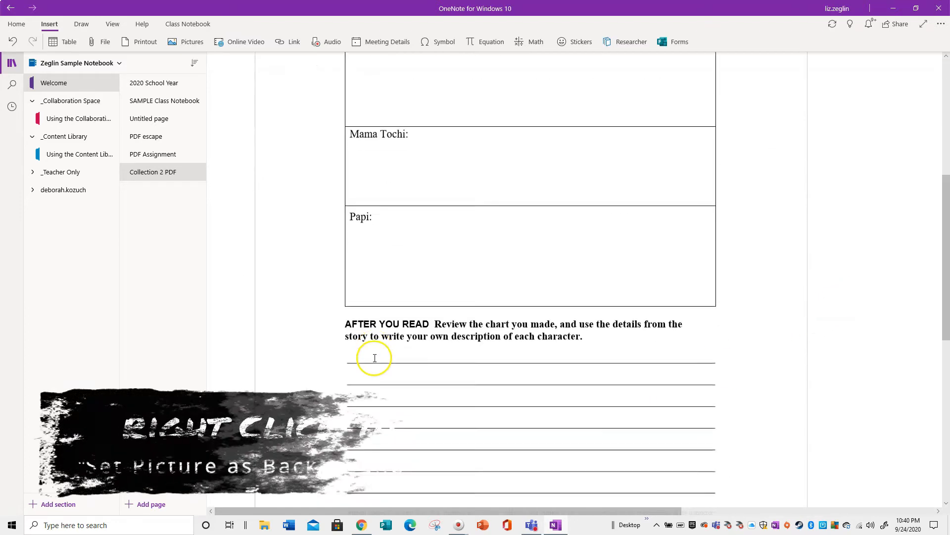
scroll(376, 358, "up", 10)
- Type a name on the handout's Name line
left_click_drag(577, 175, 213, 228)
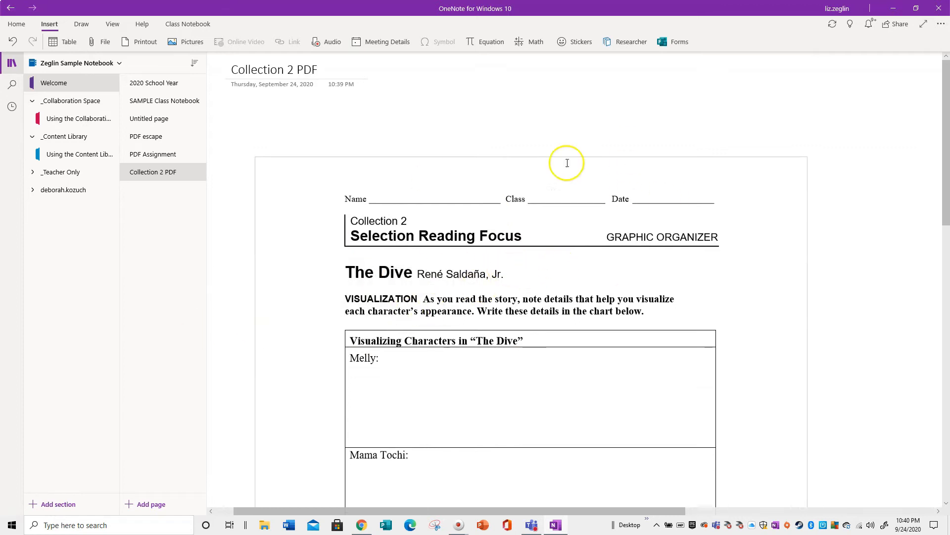
left_click(502, 346)
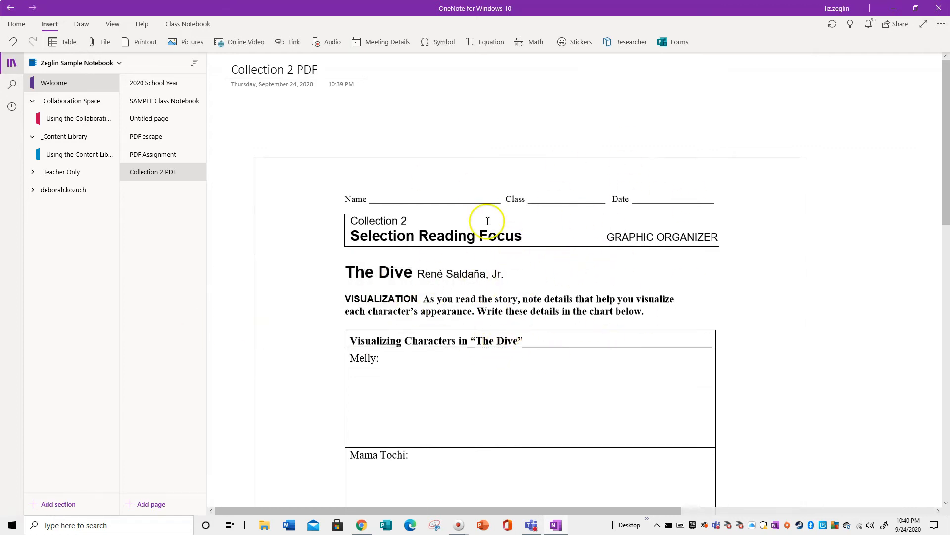
left_click(82, 23)
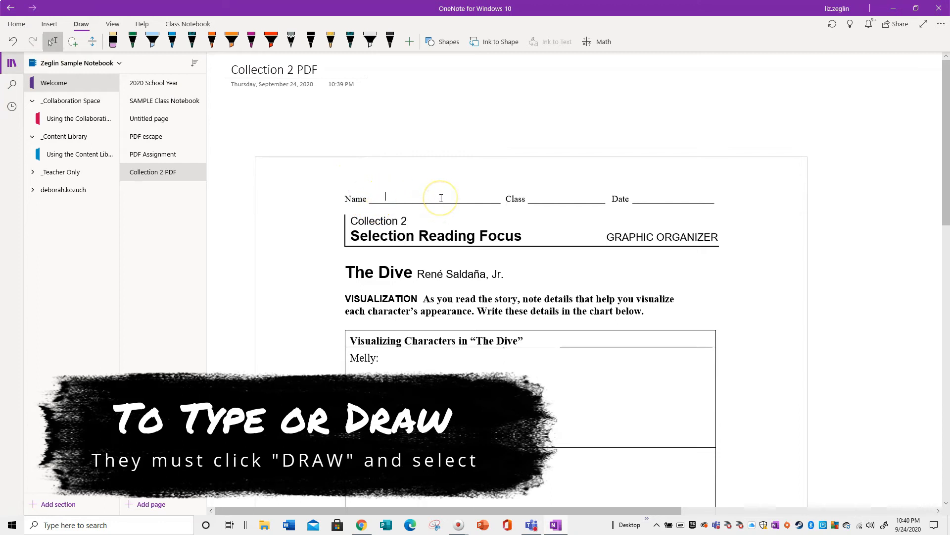
type("iss Zeglin")
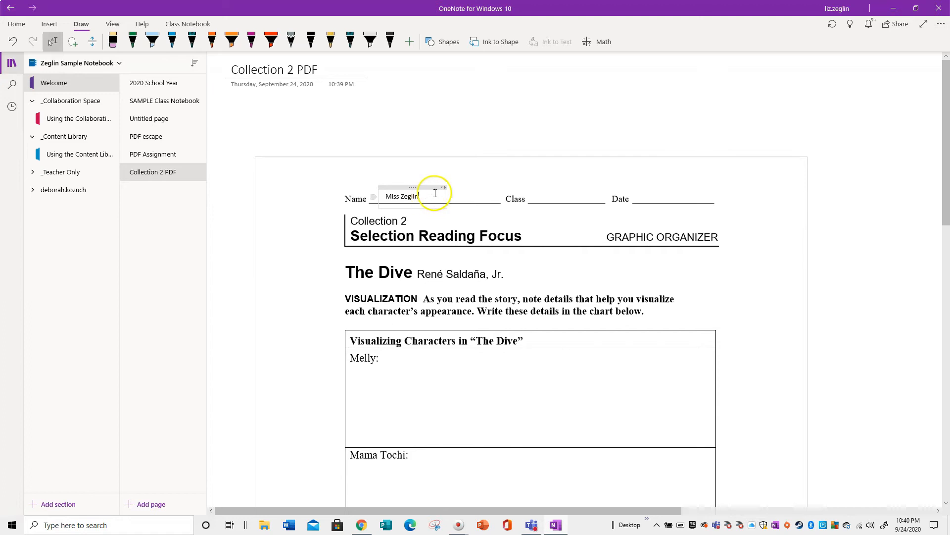
- Set the typed name to 14 pt and shift its text box to the centre of the Name line
left_click_drag(436, 193, 376, 193)
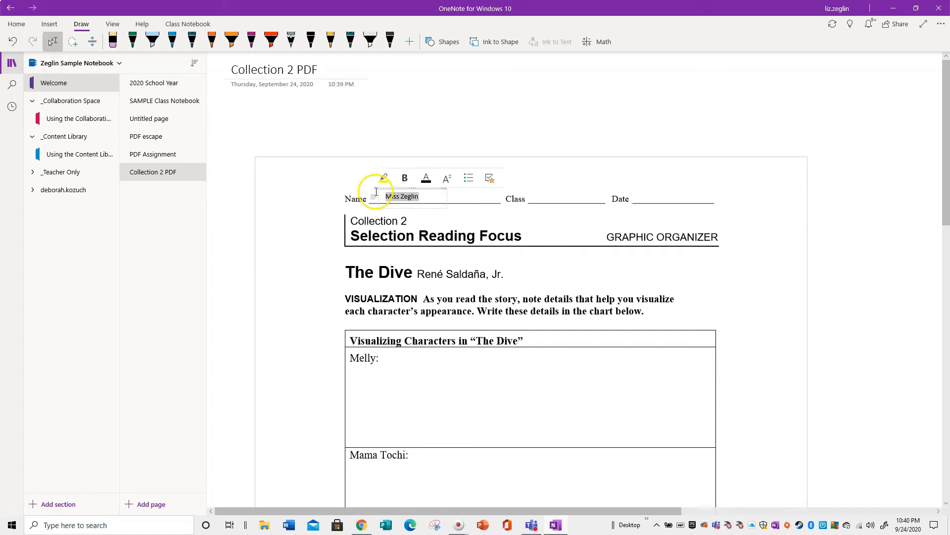
left_click(450, 180)
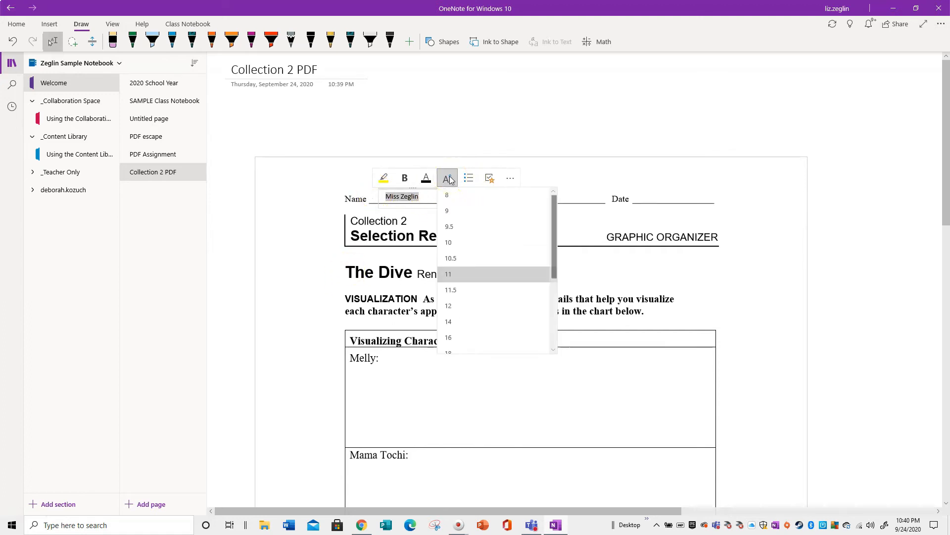
left_click(471, 328)
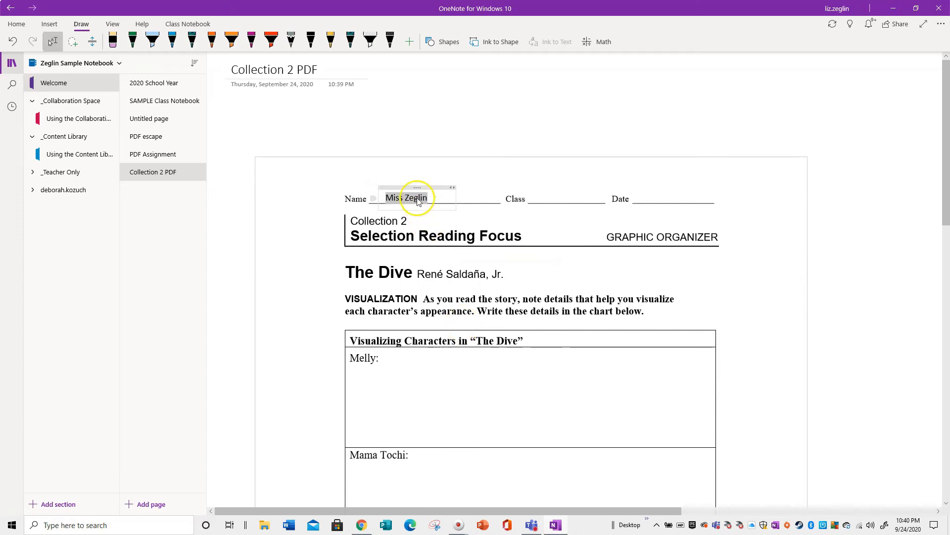
left_click_drag(417, 187, 441, 187)
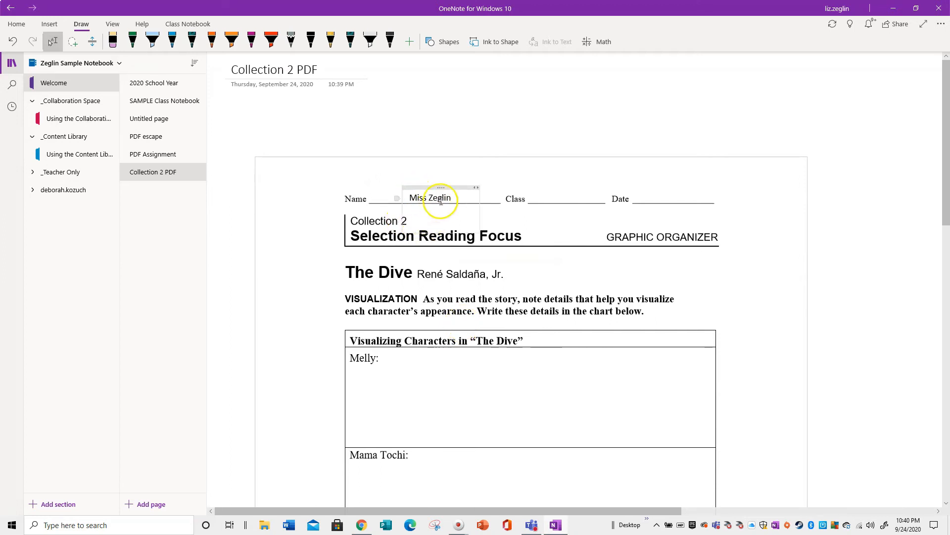
- Pick the light blue pen and draw a stroke under the story title and a loop around the Melly label
scroll(437, 381, "down", 3)
scroll(437, 382, "down", 5)
scroll(436, 382, "up", 6)
left_click(398, 303)
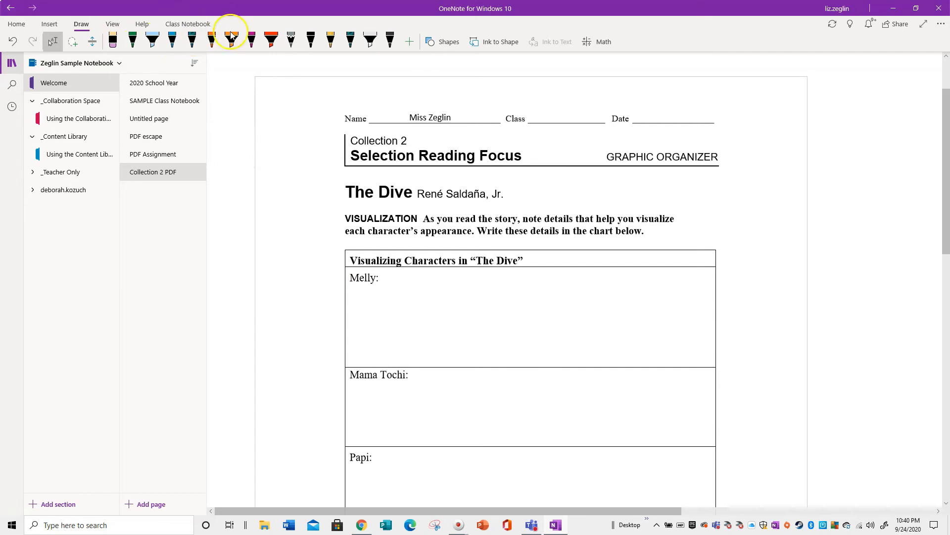
left_click(149, 46)
left_click_drag(361, 203, 522, 207)
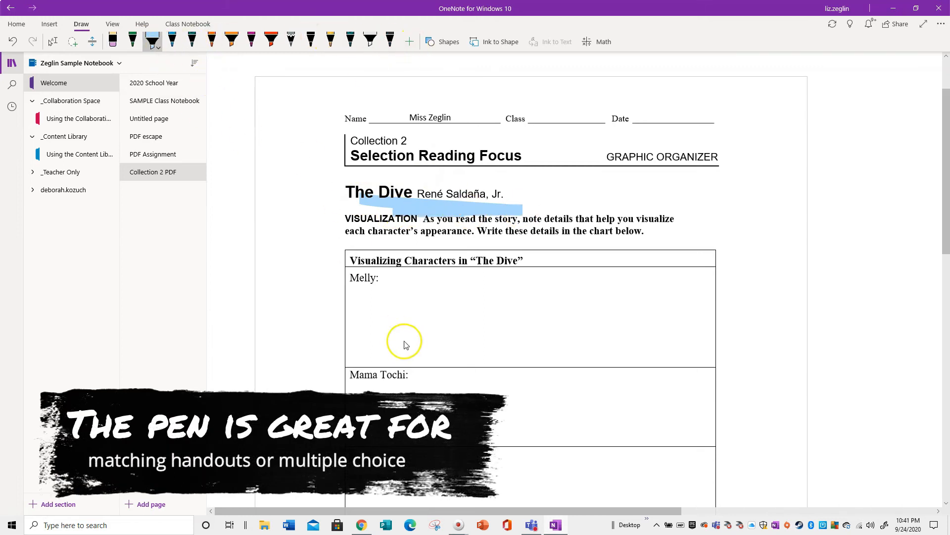
left_click_drag(388, 275, 392, 299)
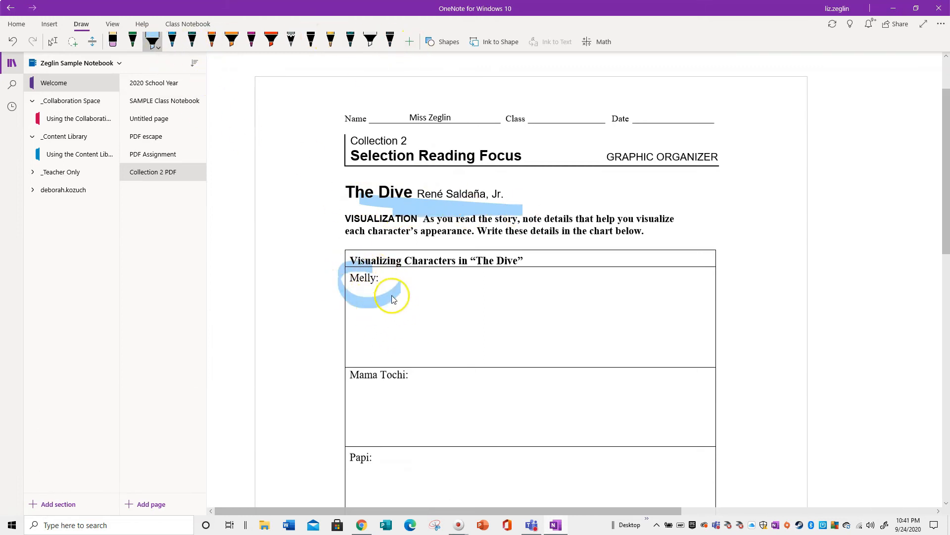
- Switch to the dark teal pen and draw a small circle inside the Melly box
left_click(193, 40)
left_click_drag(406, 312, 408, 334)
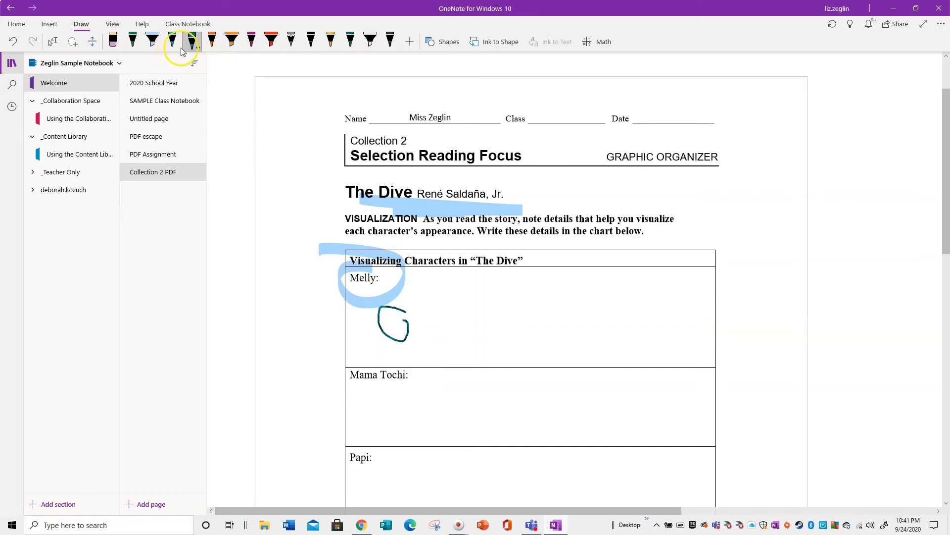
- Change the pen colour to the rainbow ink and draw a line across the chart heading
left_click(198, 51)
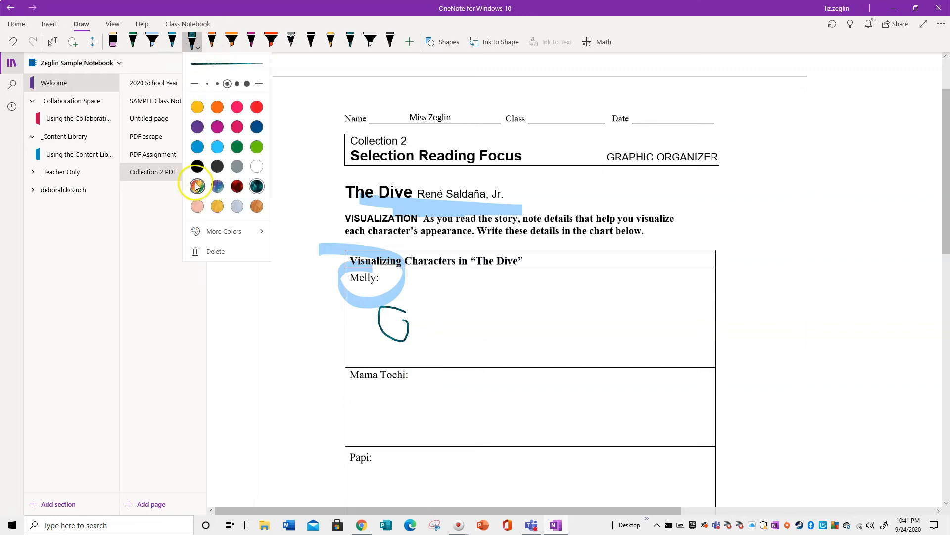
left_click(357, 270)
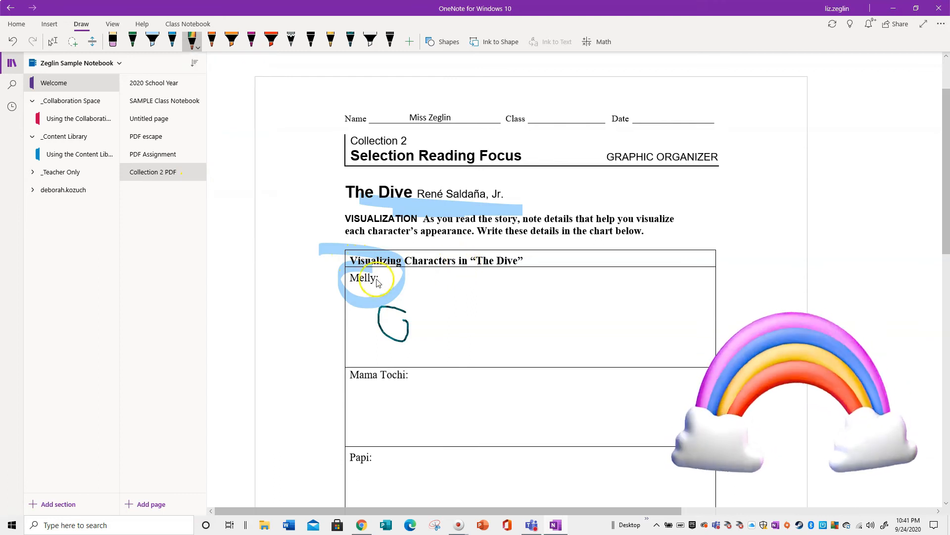
left_click_drag(353, 261, 485, 259)
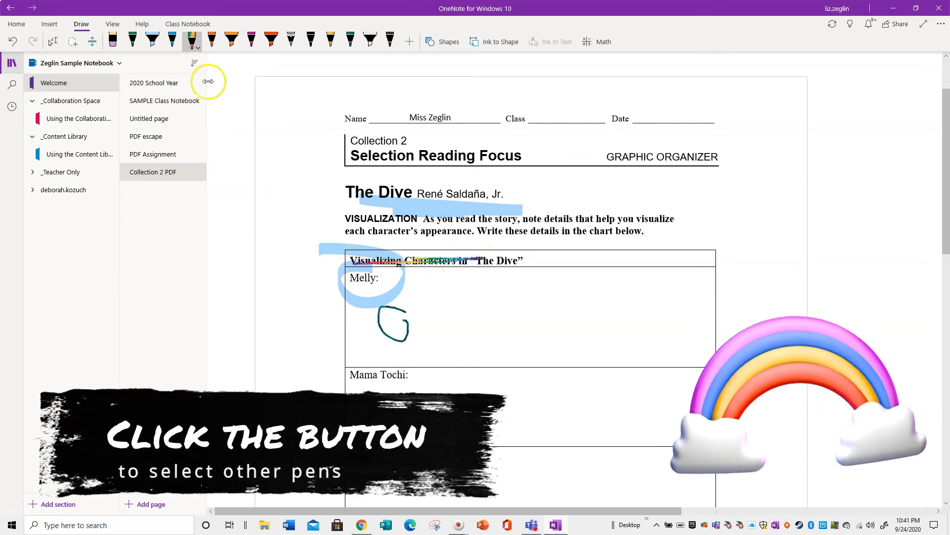
- Change the pen colour to the galaxy ink and draw a zigzag beside the story title
left_click(193, 46)
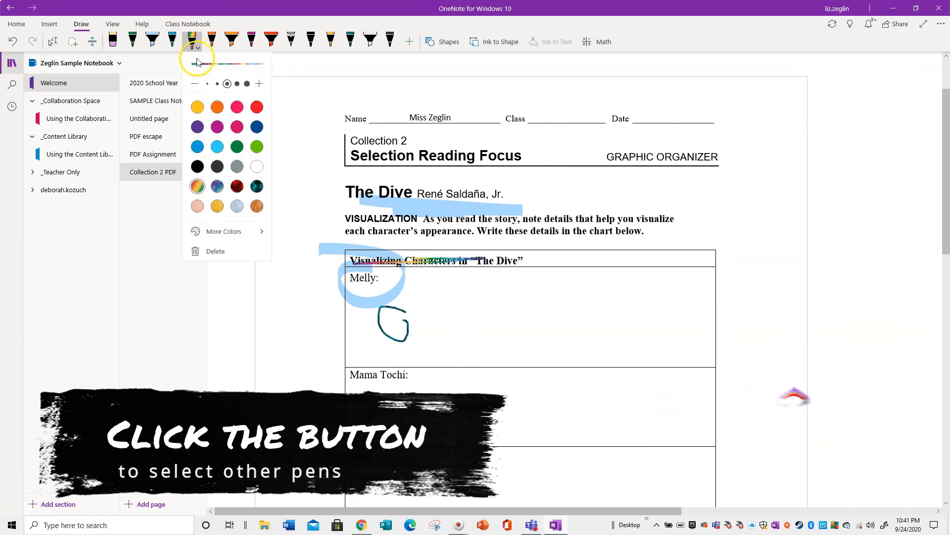
left_click(218, 187)
mouse_move(284, 223)
left_mouse_down()
mouse_move(331, 218)
mouse_move(277, 198)
mouse_move(322, 210)
mouse_move(297, 220)
left_mouse_up()
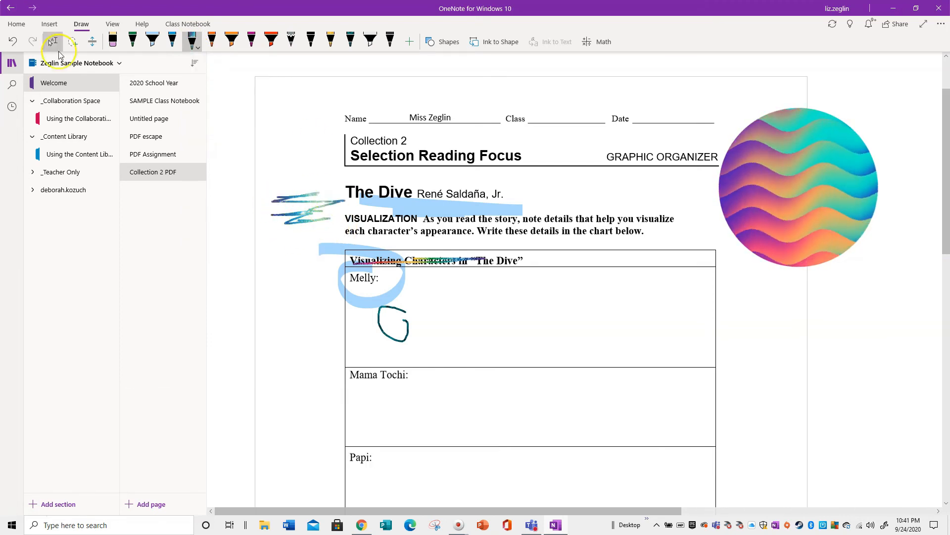
- Change the pen colour to the dark patterned ink and scribble to the right of the author's name
left_click(191, 47)
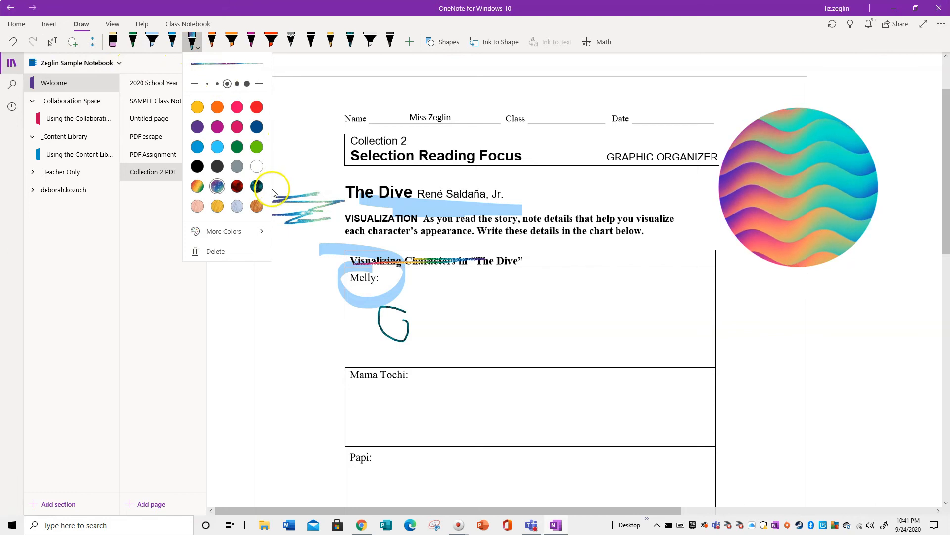
left_click(257, 186)
mouse_move(596, 198)
left_mouse_down()
mouse_move(639, 208)
mouse_move(520, 190)
mouse_move(569, 187)
left_mouse_up()
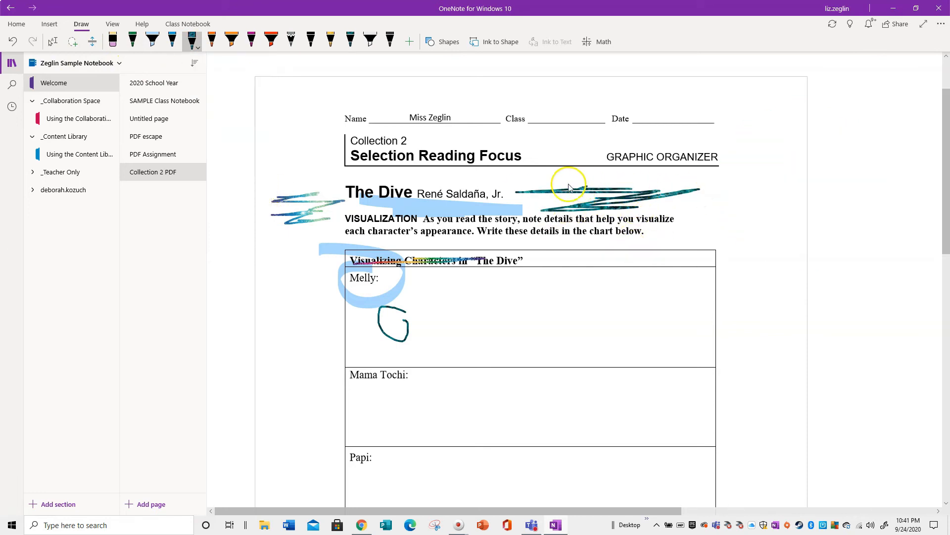
- Erase all the ink strokes drawn on the printout
left_click(113, 42)
mouse_move(452, 325)
left_mouse_down()
mouse_move(360, 276)
mouse_move(344, 214)
mouse_move(493, 196)
left_mouse_up()
left_click(72, 41)
left_click(188, 24)
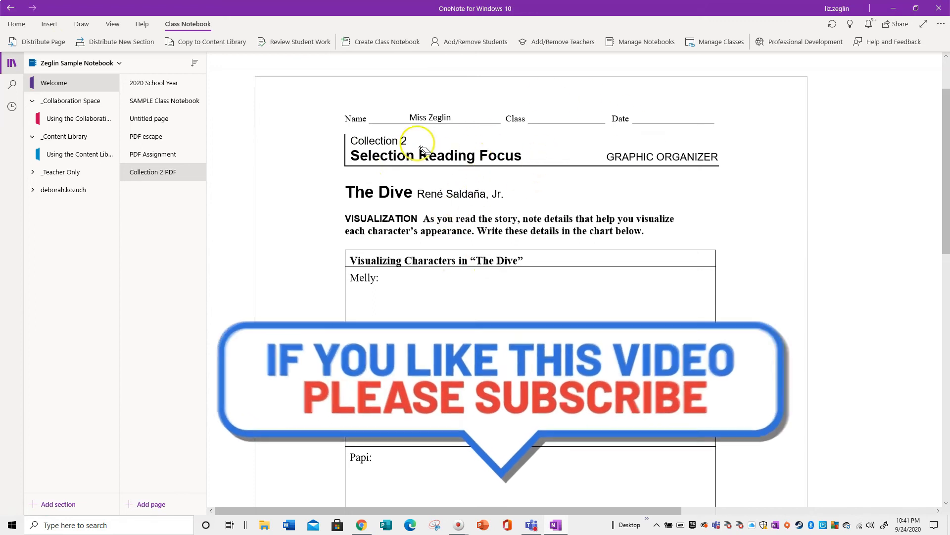
left_click(85, 27)
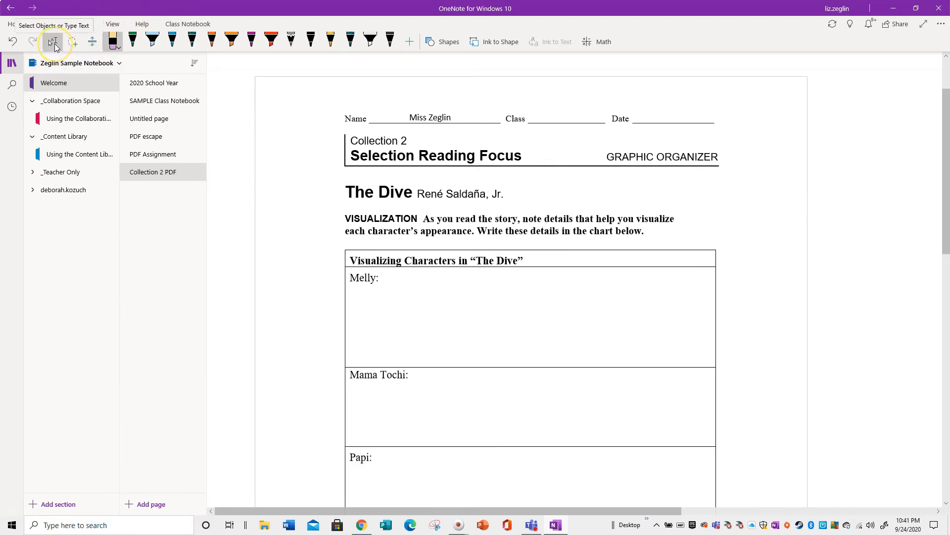
- Switch back to text mode and type sample text kjlklhklhjkh in the Melly box
left_click(54, 46)
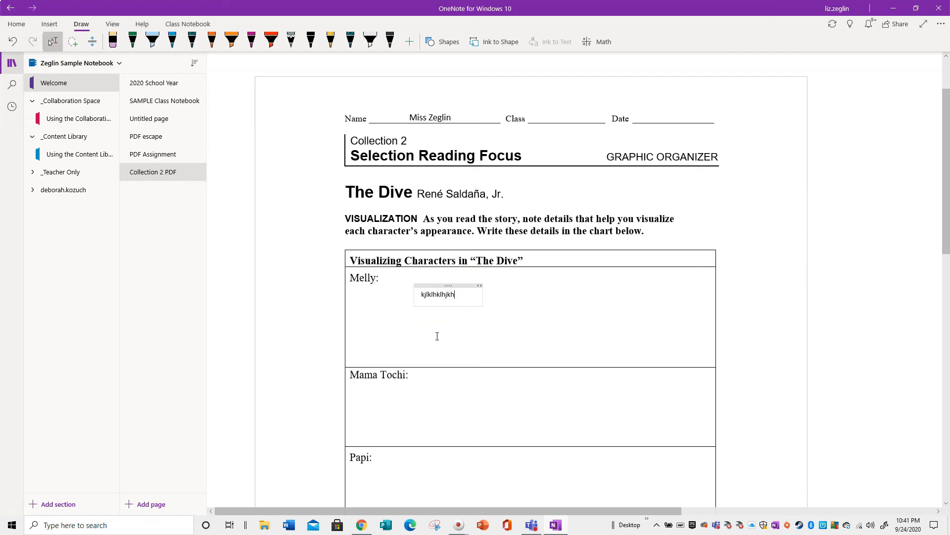
left_click_drag(454, 309, 411, 302)
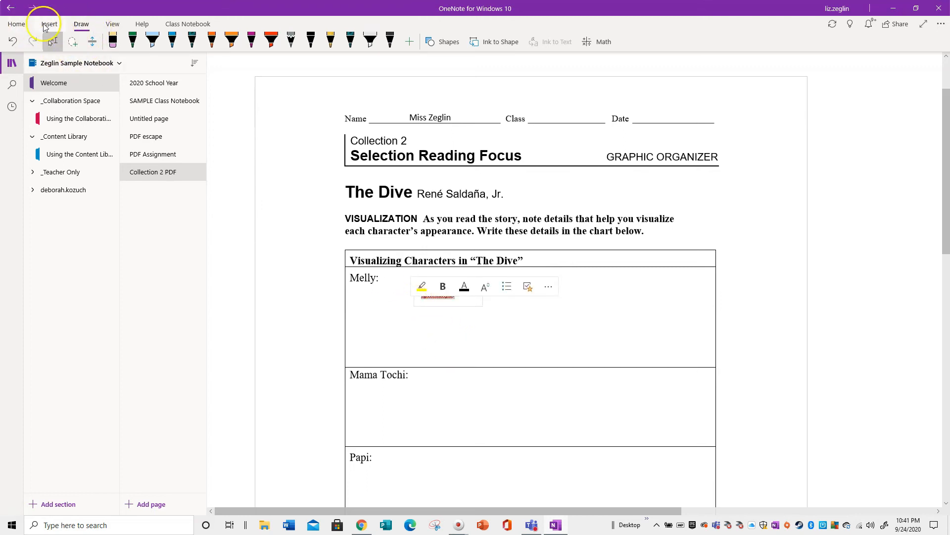
- Draw an orange highlight across the instructions line and erase it again
left_click(236, 47)
left_click_drag(401, 236, 682, 204)
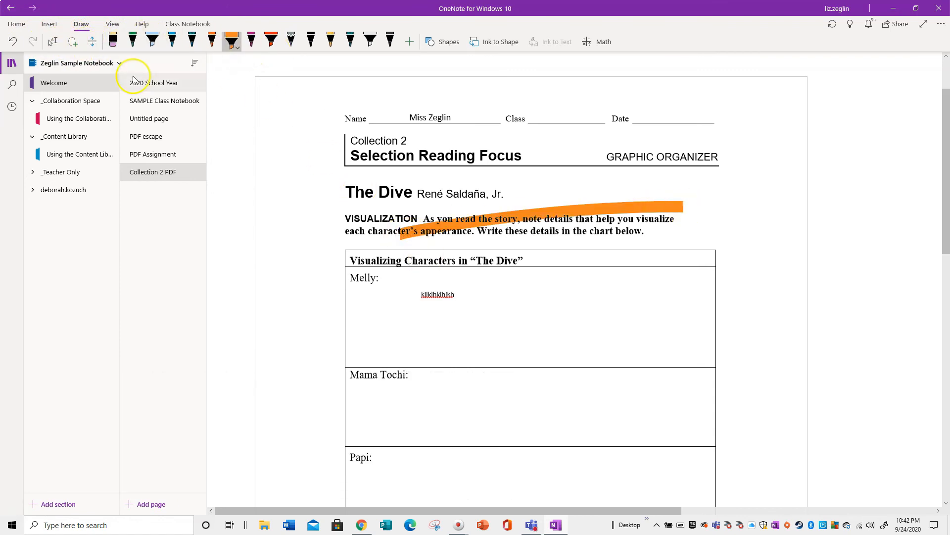
left_click(51, 45)
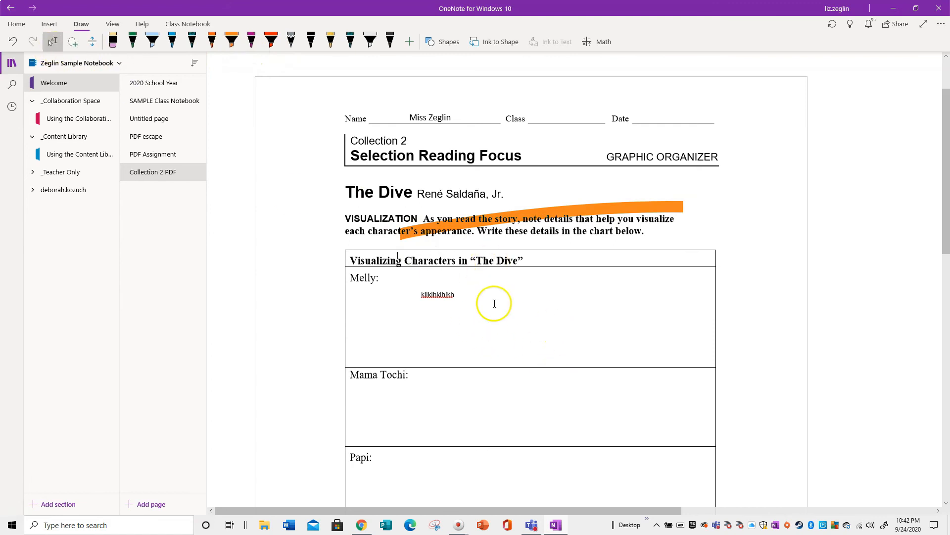
mouse_move(482, 285)
left_click(113, 41)
left_click(490, 218)
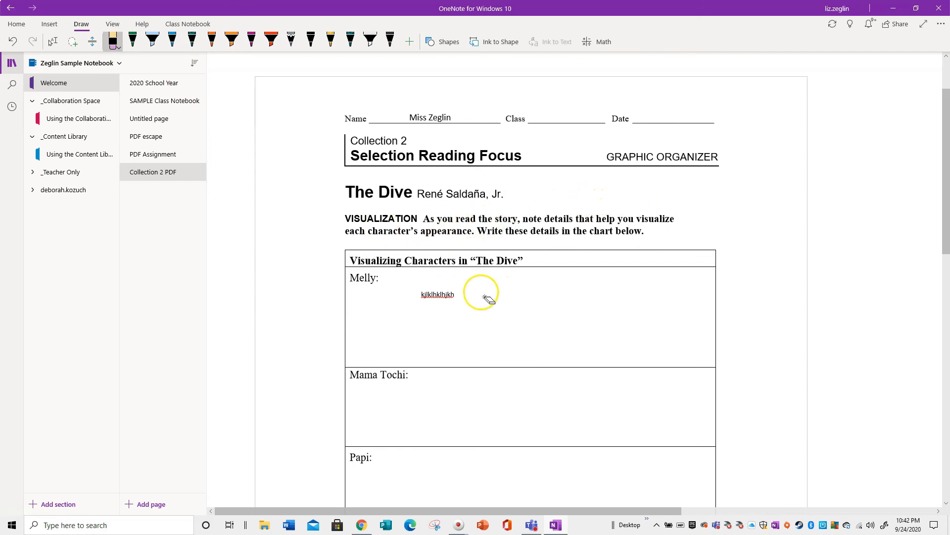
- Minimize the notebook window and launch Microsoft Teams from the desktop
left_click(895, 11)
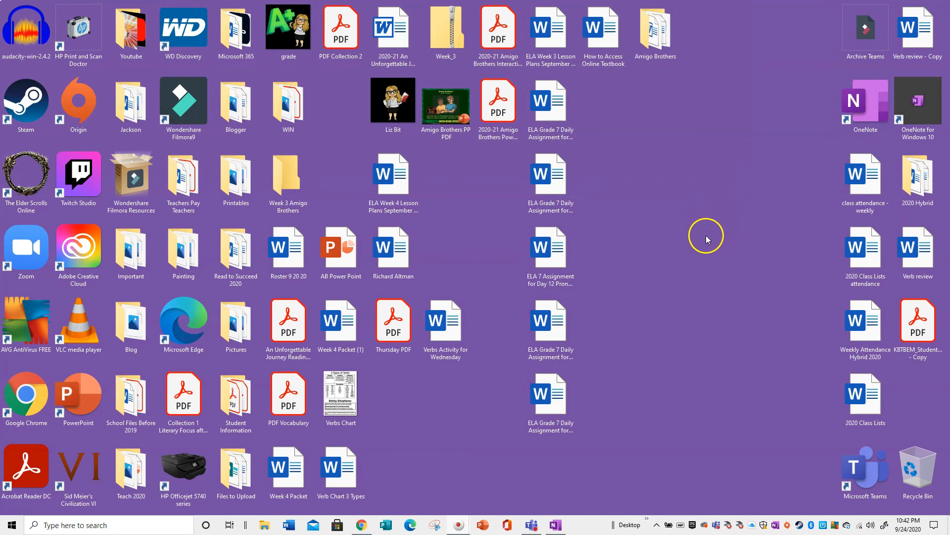
double_click(872, 465)
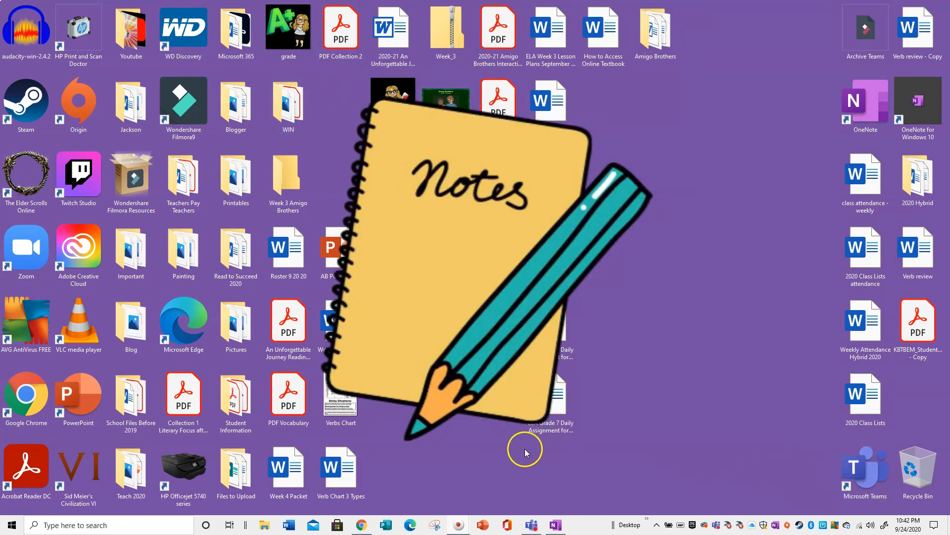
mouse_move(553, 528)
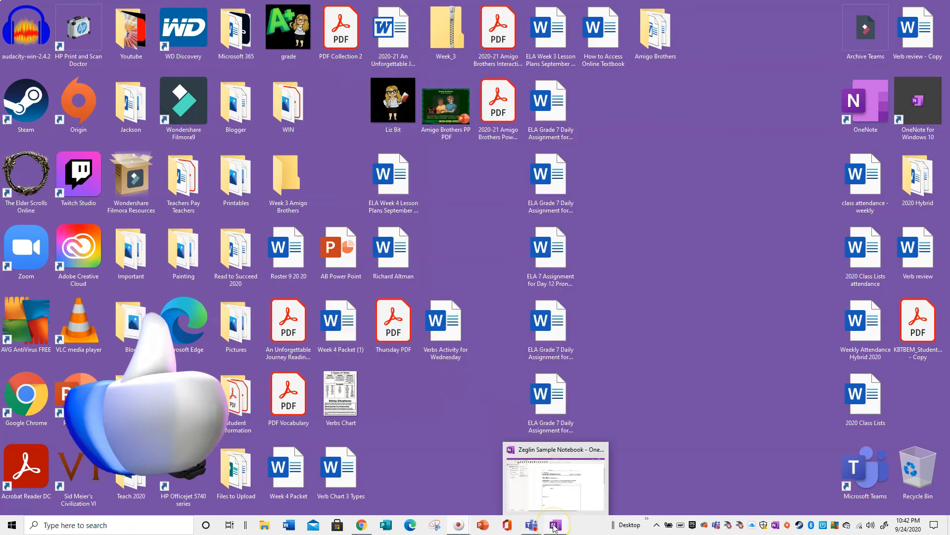